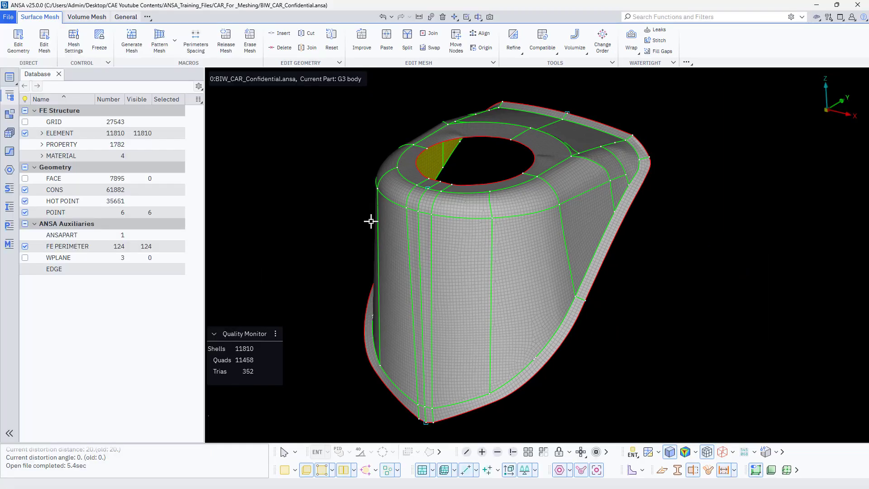
Add the Sketch 3D tool group from the Geometry category to the ribbon
left_click_drag(322, 228, 381, 168, "ctrl")
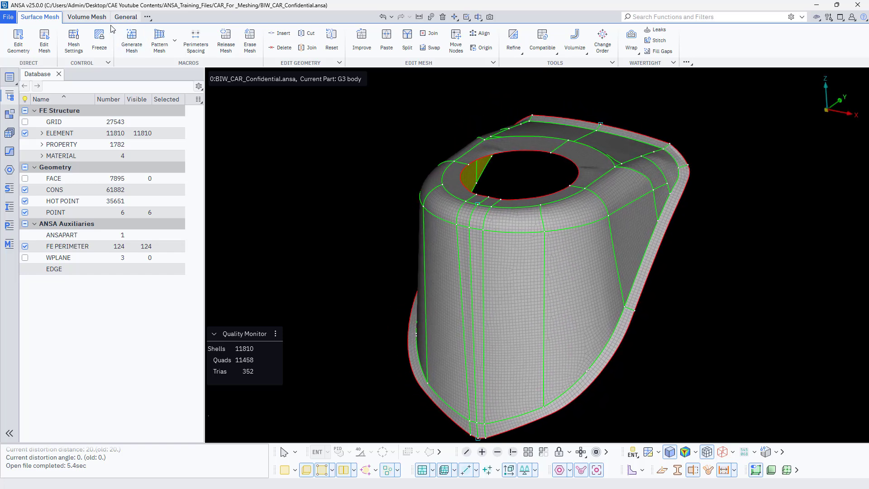
left_click(126, 17)
left_click(40, 16)
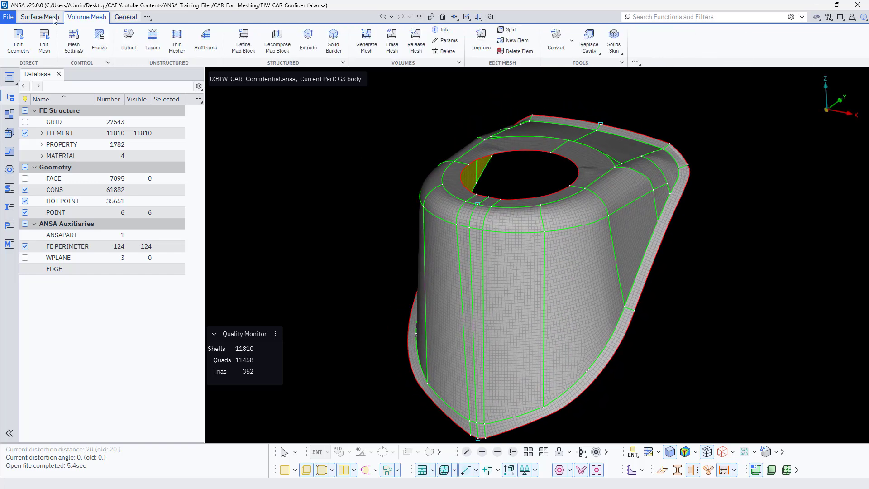
left_click(147, 17)
left_click(234, 31)
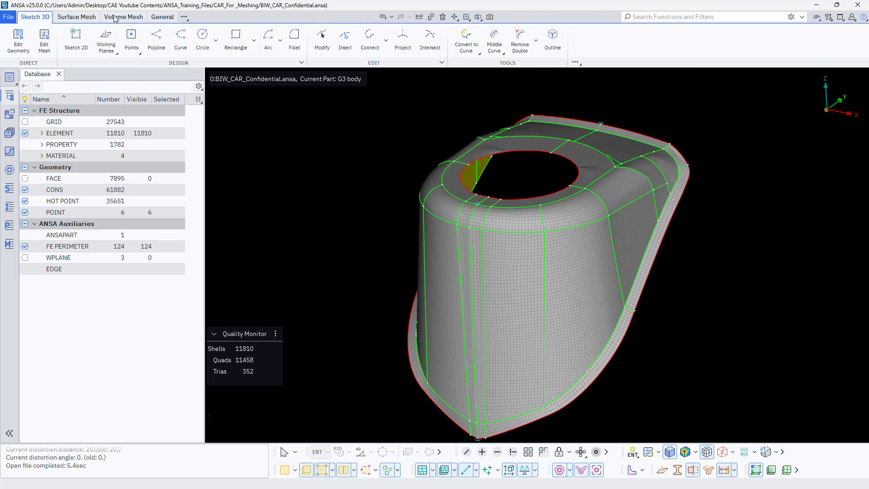
Add the Structural tool group from the Analysis category to the ribbon
left_click(184, 16)
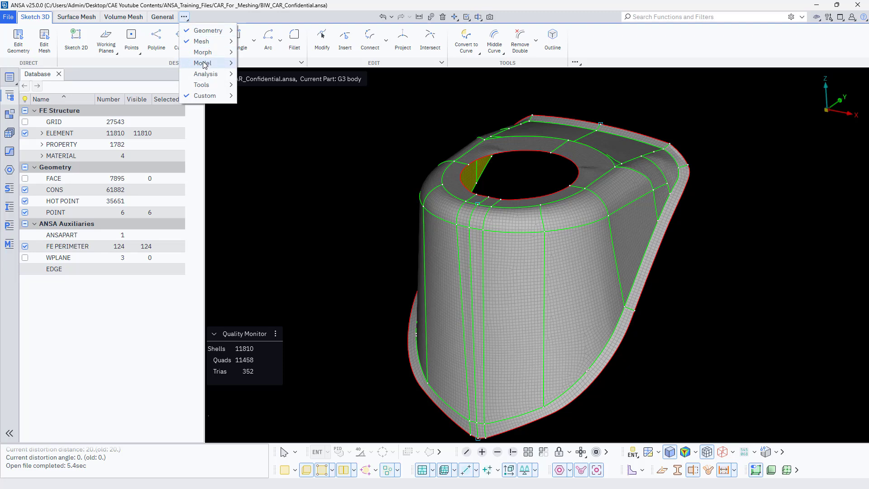
mouse_move(208, 74)
left_click(262, 74)
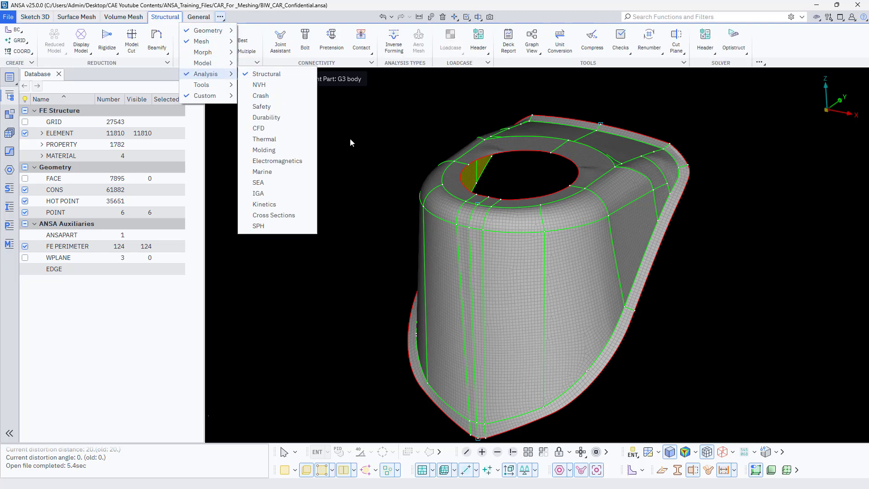
left_click(351, 143)
Look through the Structural commands for creating boundary conditions and RBE2 elements
left_click(14, 29)
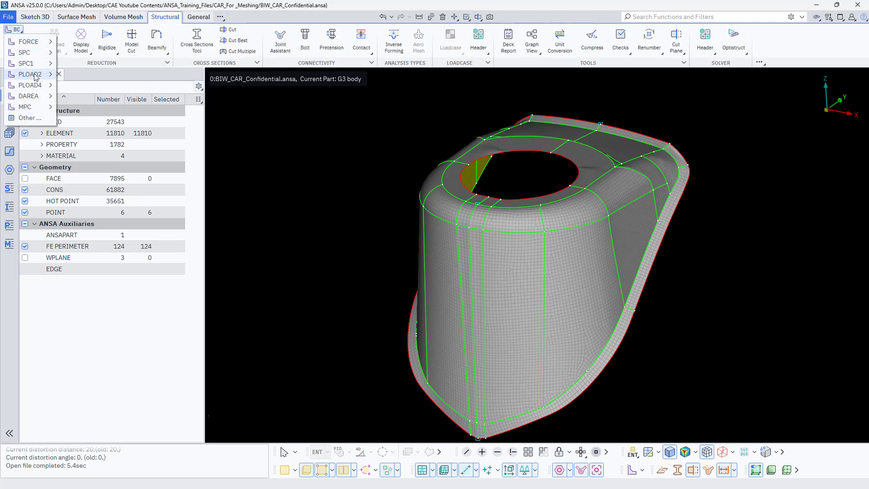
left_click(236, 96)
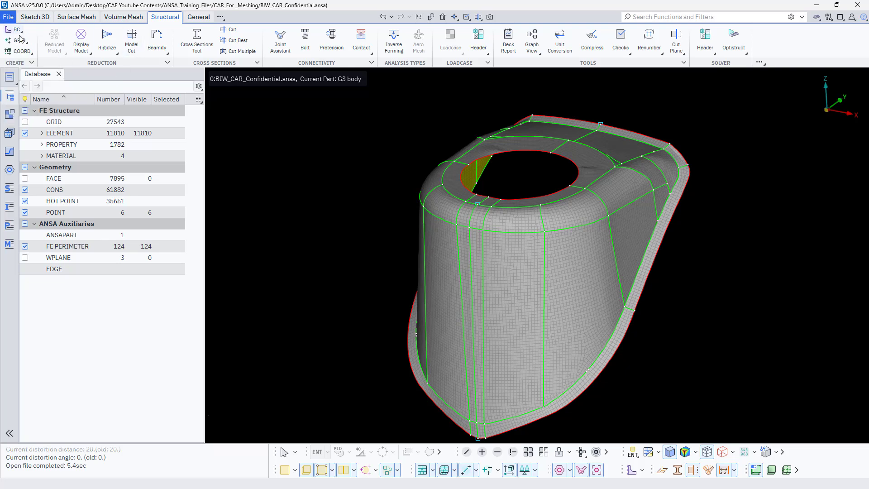
left_click(31, 63)
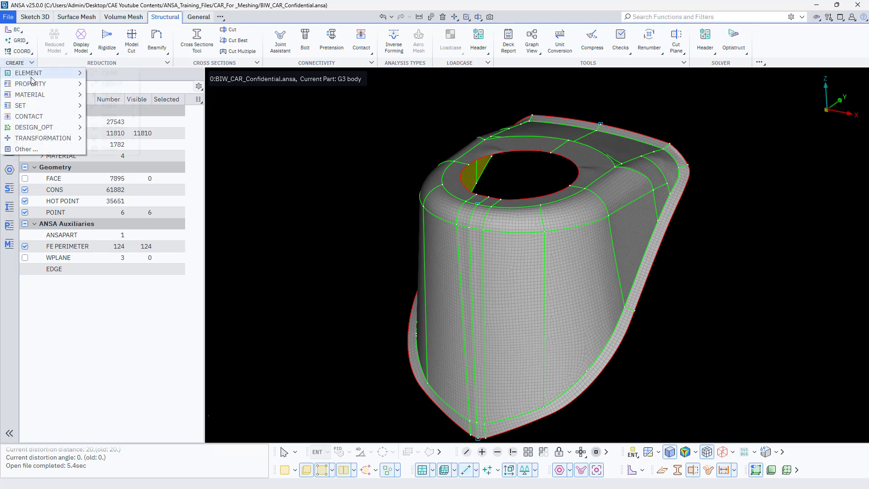
mouse_move(116, 106)
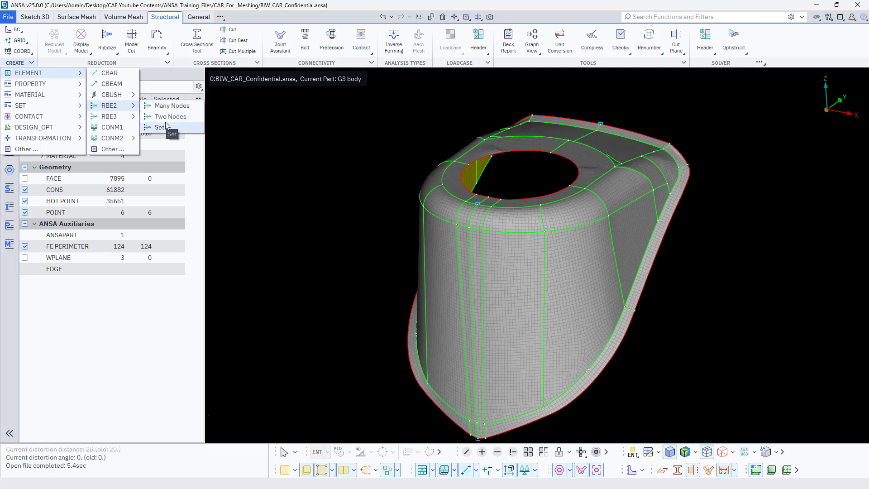
left_click(166, 127)
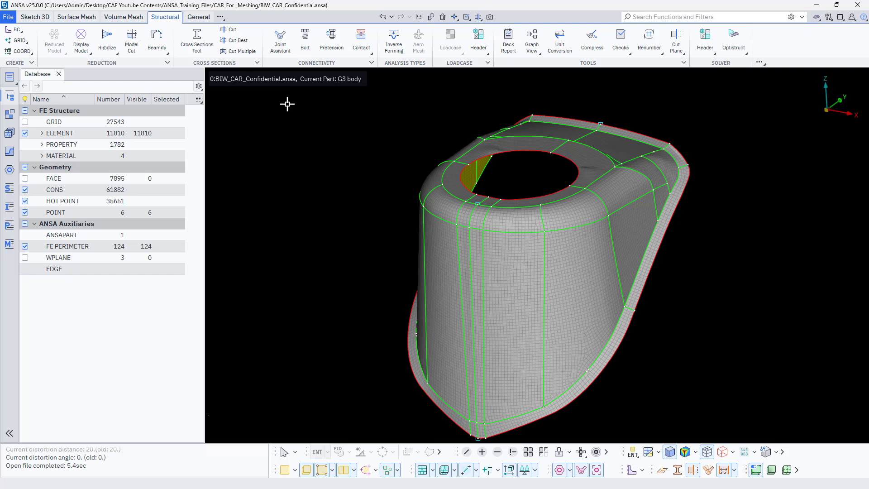
View the history of recently used functions in the function search
left_click(721, 18)
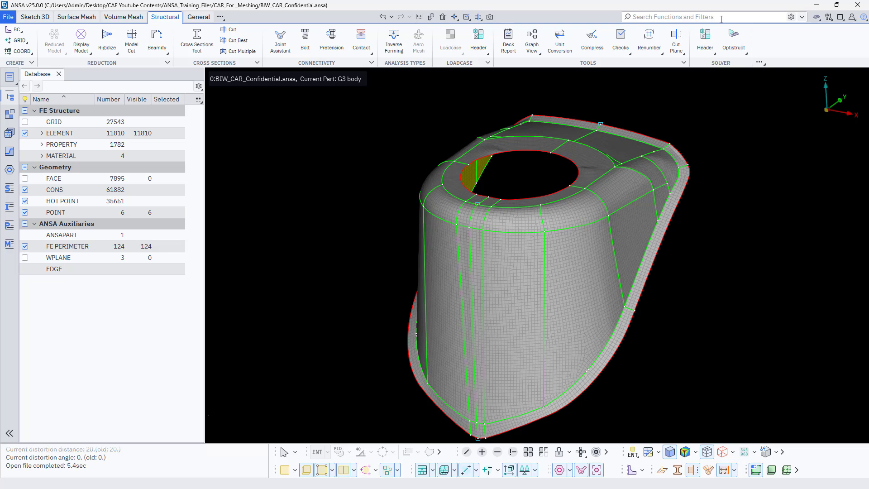
left_click(721, 18)
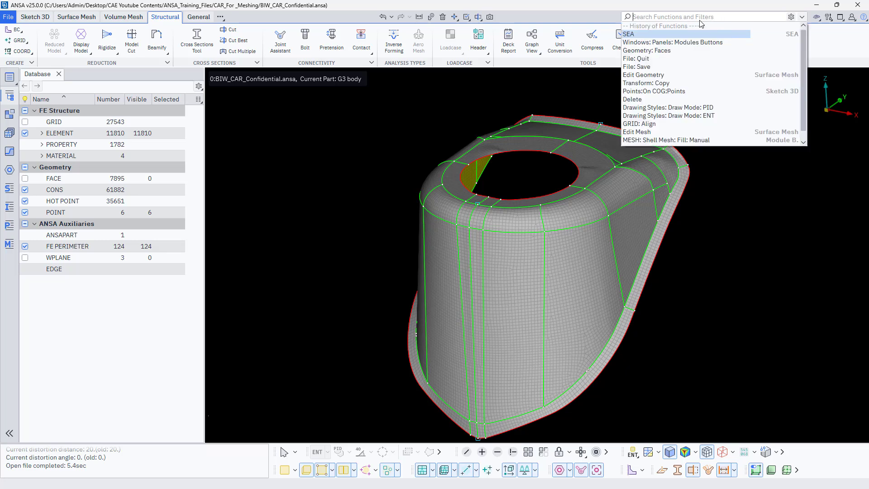
left_click(463, 104)
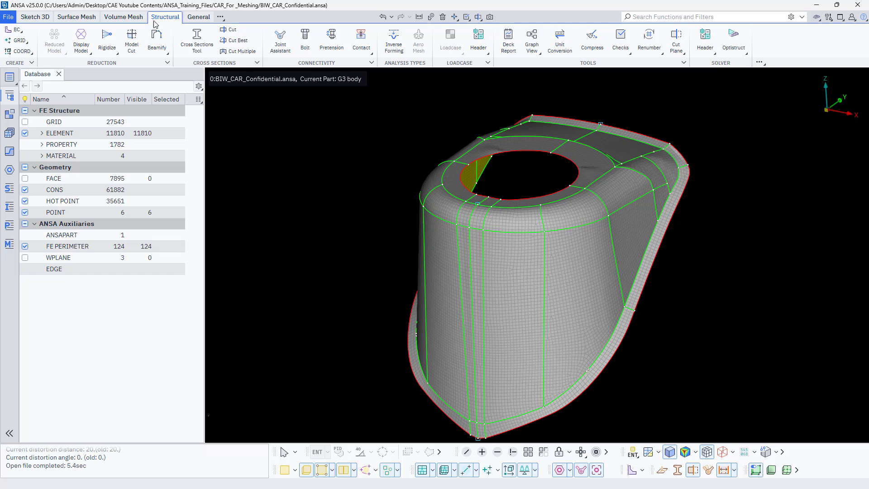
Add the Geometry tool group to the ribbon and view the options of its Fill tool
left_click(224, 22)
mouse_move(244, 29)
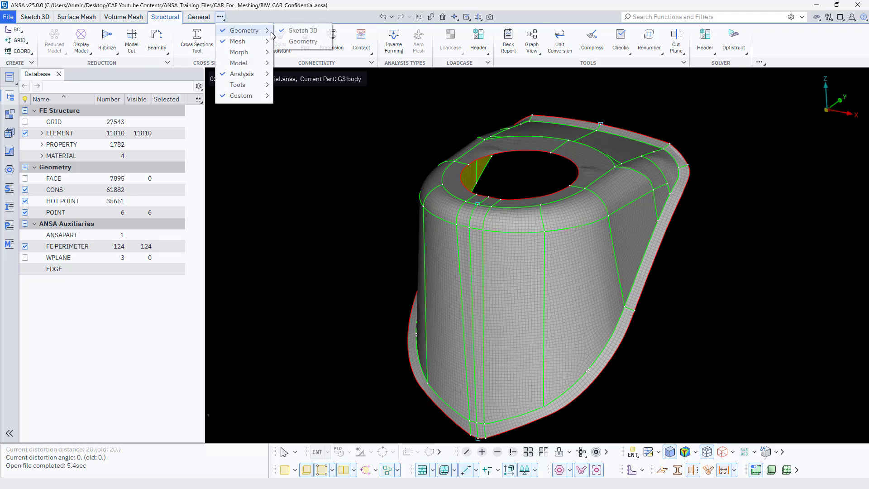
left_click(295, 40)
left_click(162, 45)
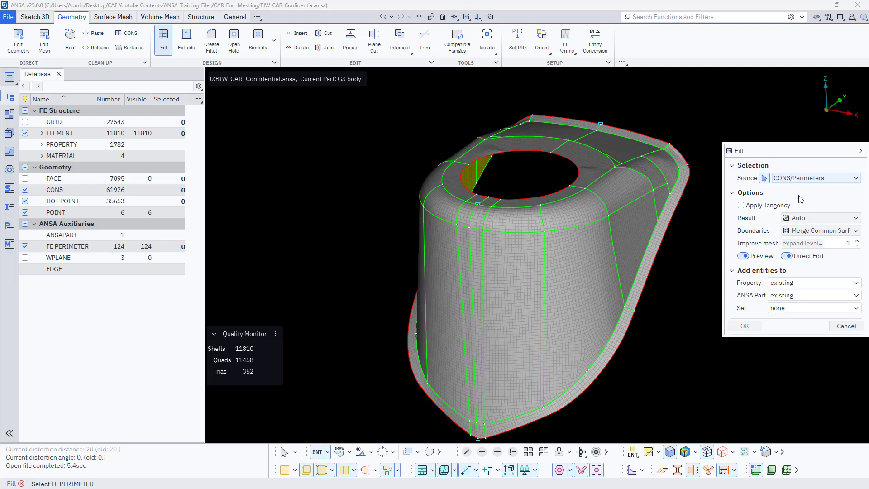
left_click(840, 330)
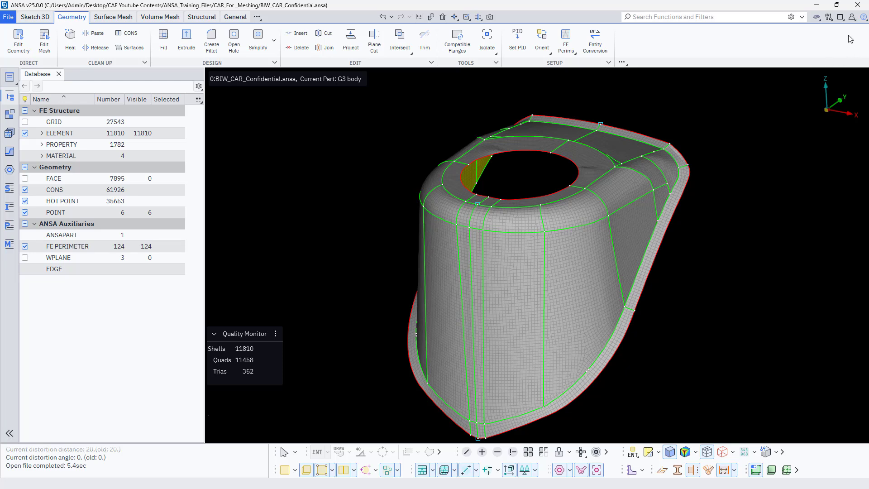
Display the floating Modules Buttons window
left_click(840, 19)
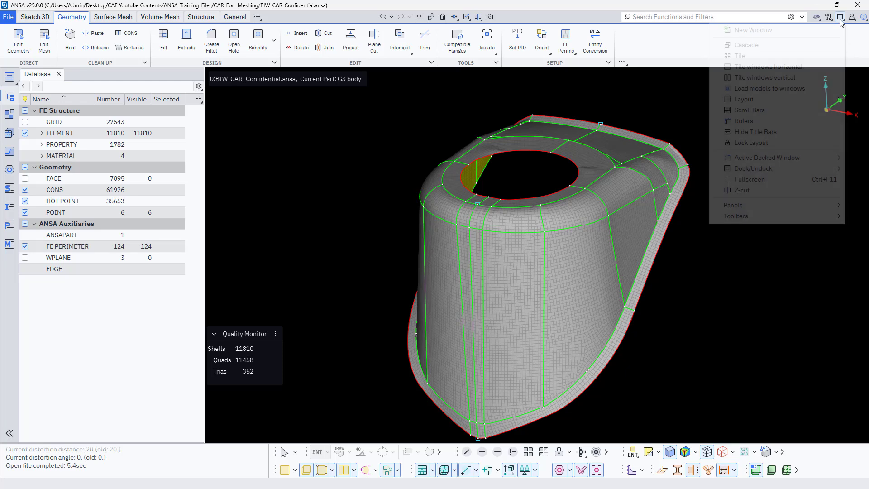
mouse_move(729, 207)
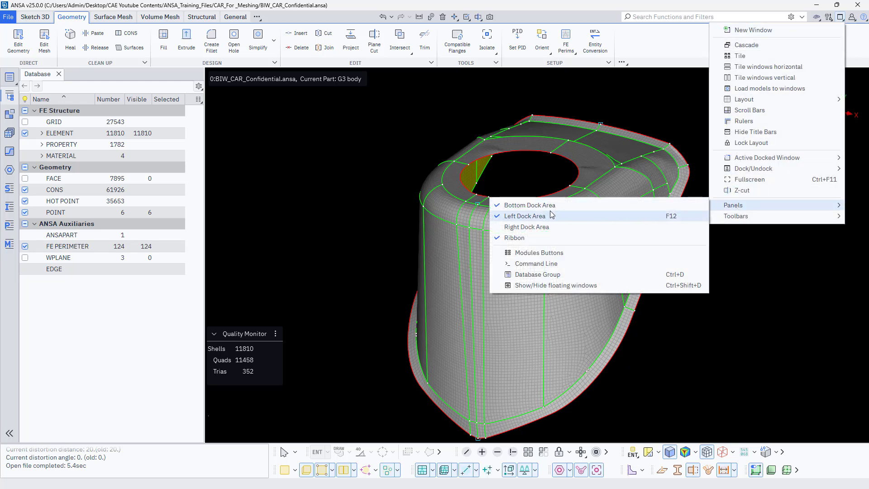
left_click(521, 253)
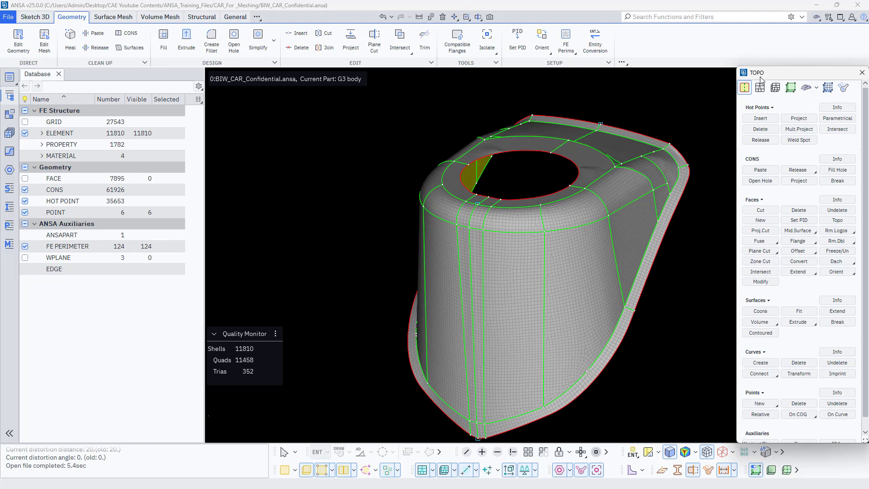
View the command sets of the Mesh, Volume Mesh and OptiStruct modules in the floating modules window
left_click(763, 89)
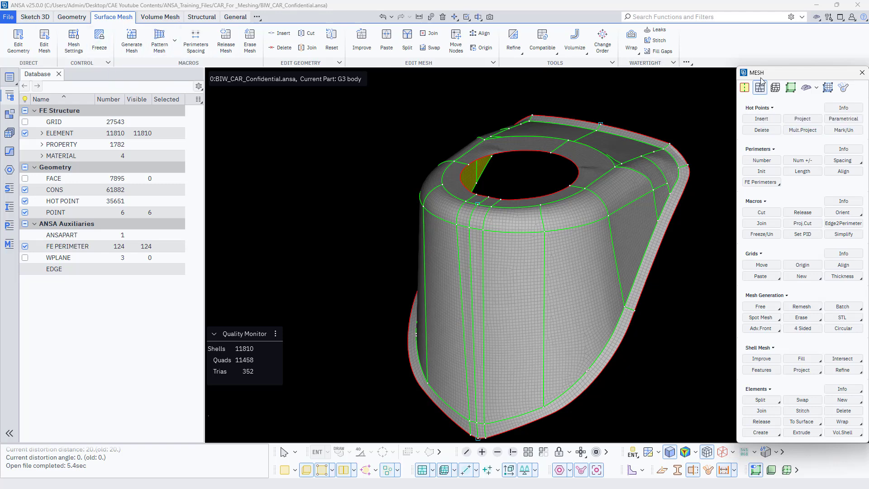
left_click(776, 87)
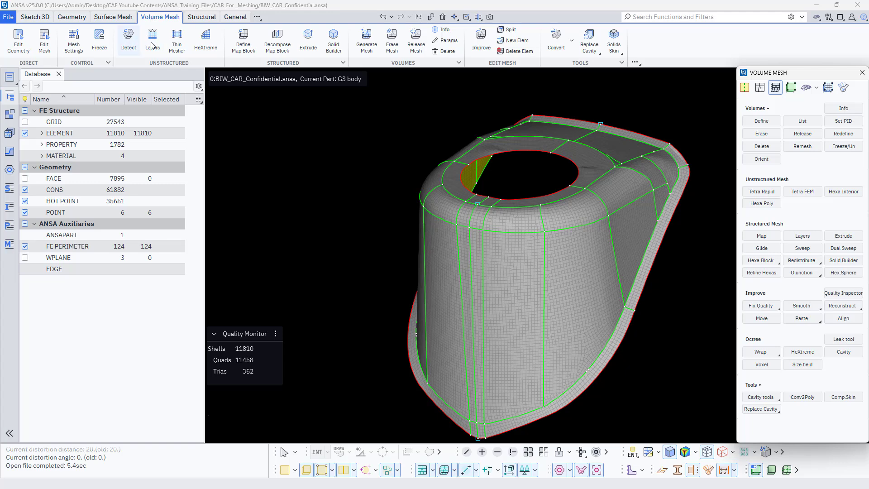
left_click(762, 89)
left_click(807, 87)
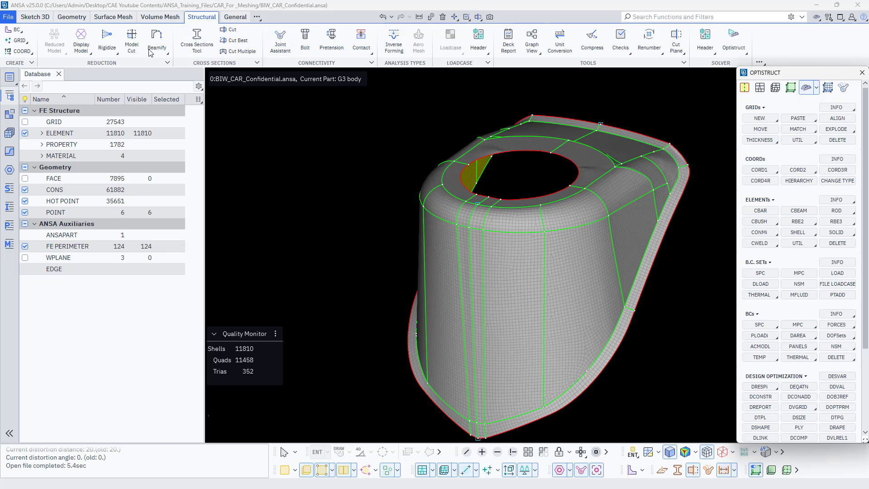
Compare the RBE2 creation variants among the Structural element commands with those offered in the OptiStruct module
left_click(31, 63)
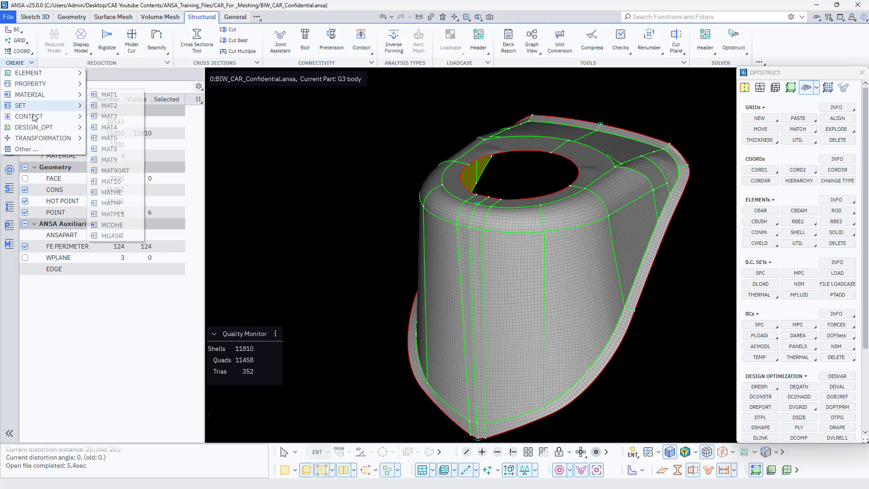
left_click(18, 40)
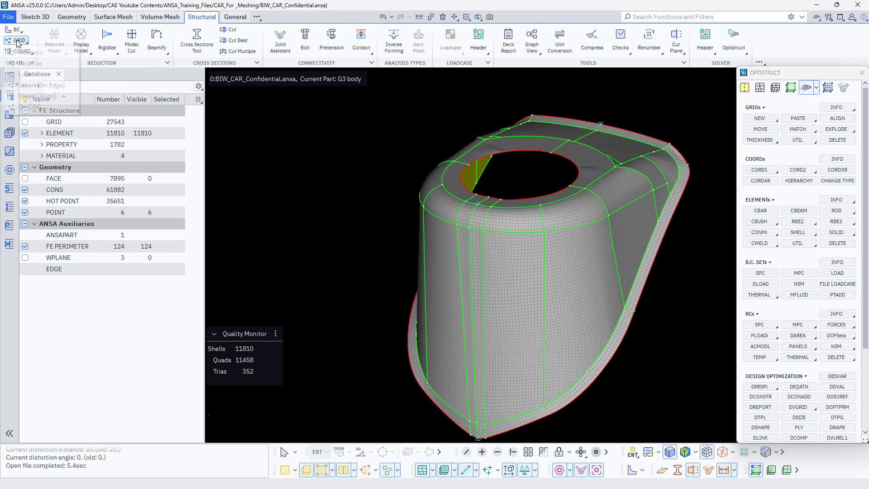
left_click(36, 19)
left_click(190, 19)
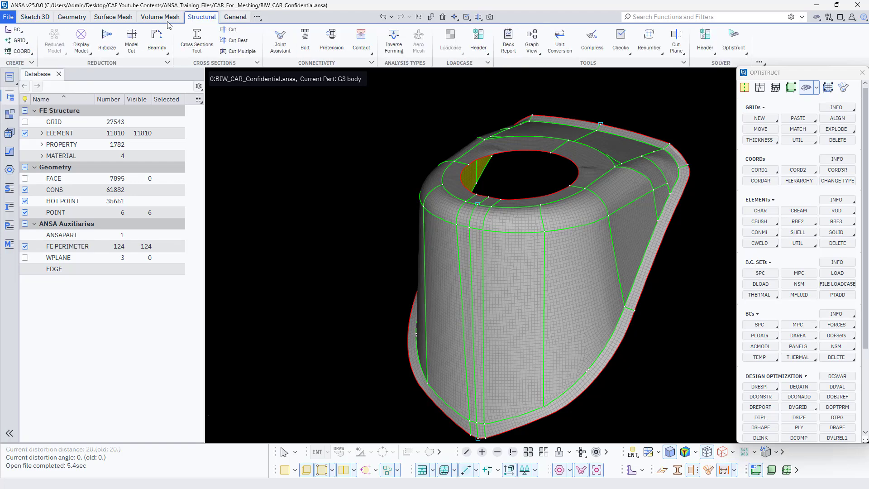
left_click(25, 62)
mouse_move(46, 73)
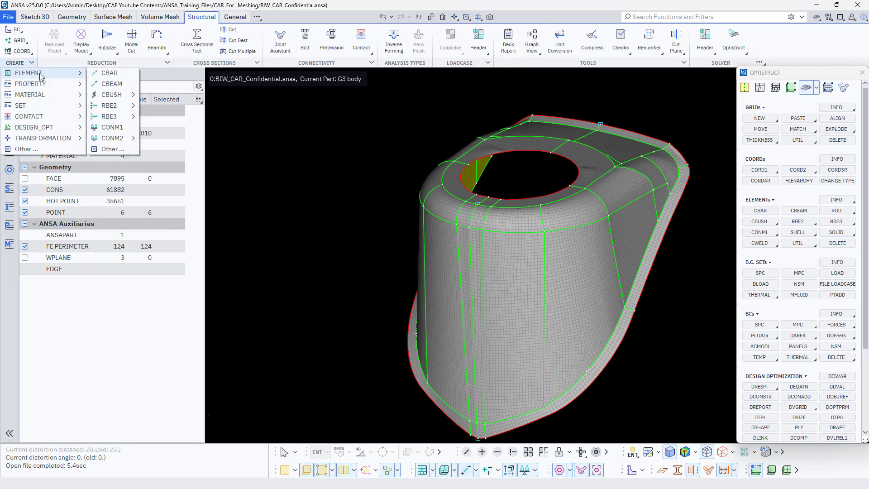
mouse_move(104, 109)
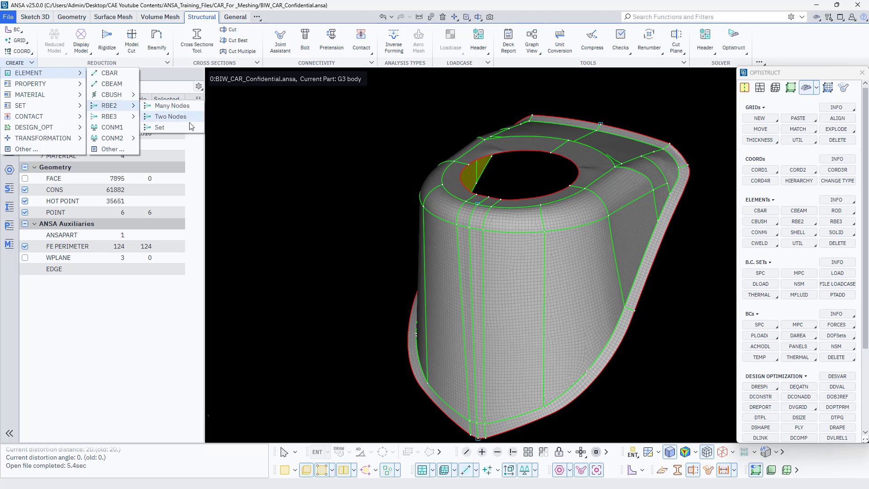
left_click(260, 137)
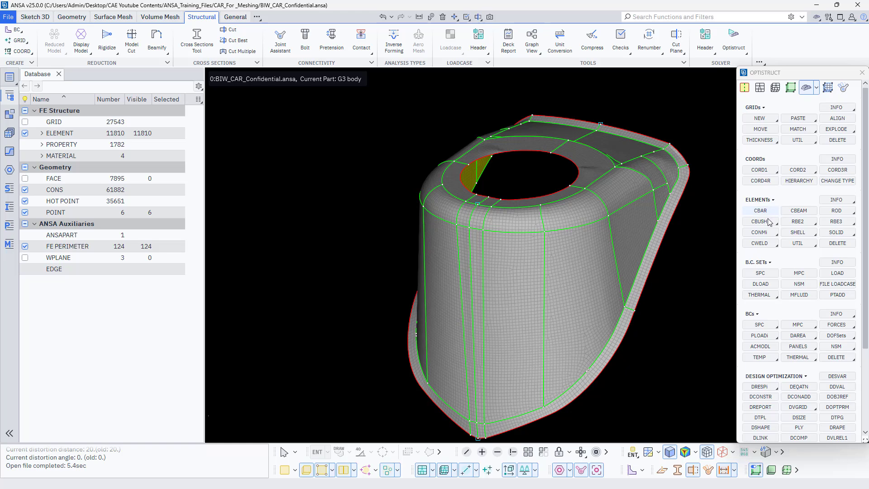
left_click(799, 221)
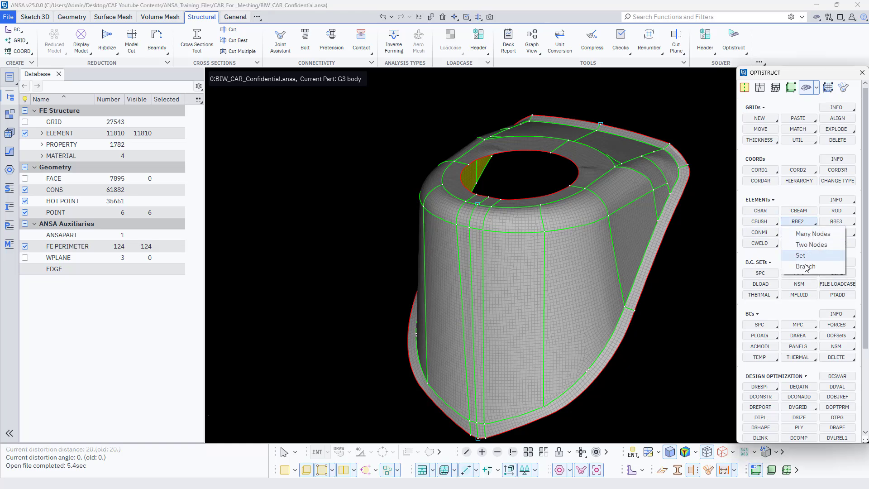
left_click(710, 280)
left_click(687, 133)
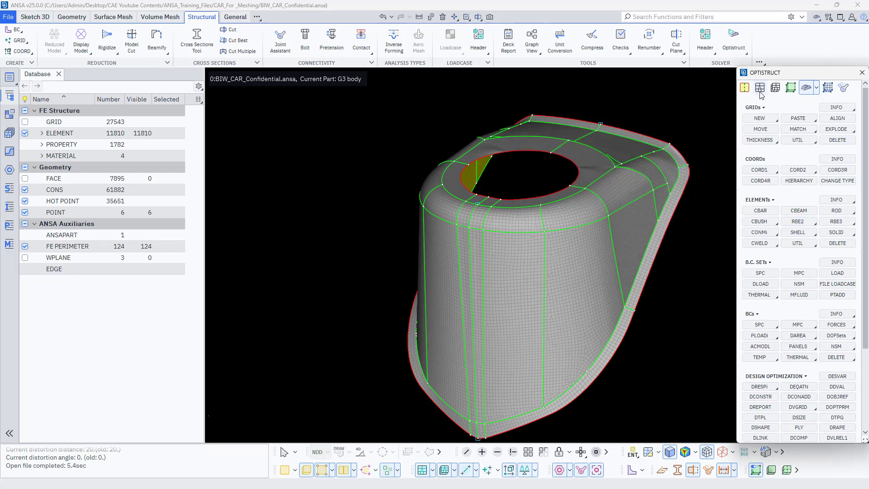
Switch the floating modules window to Mesh and view the shell mesh Fill Holes options
left_click(761, 88)
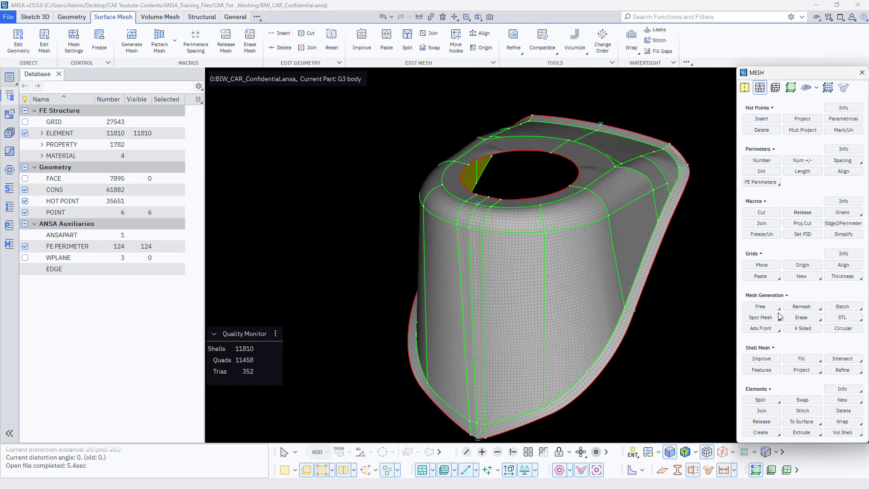
left_click(817, 361)
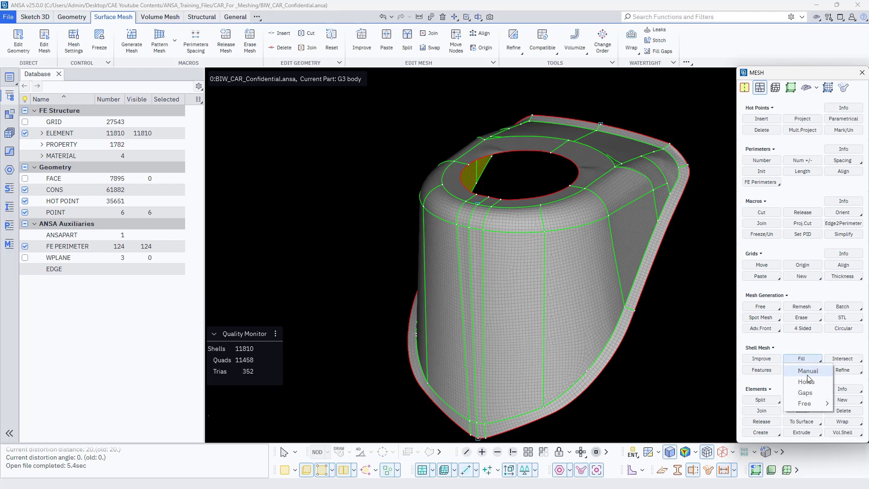
left_click(807, 391)
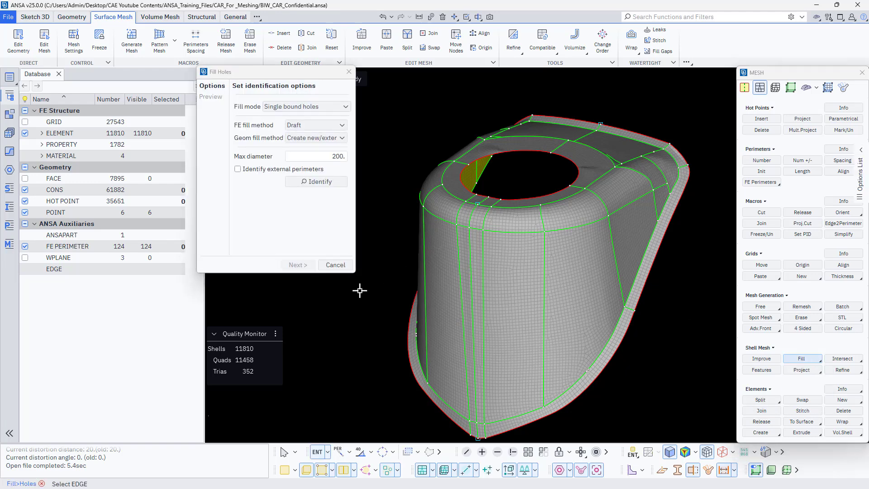
left_click(345, 270)
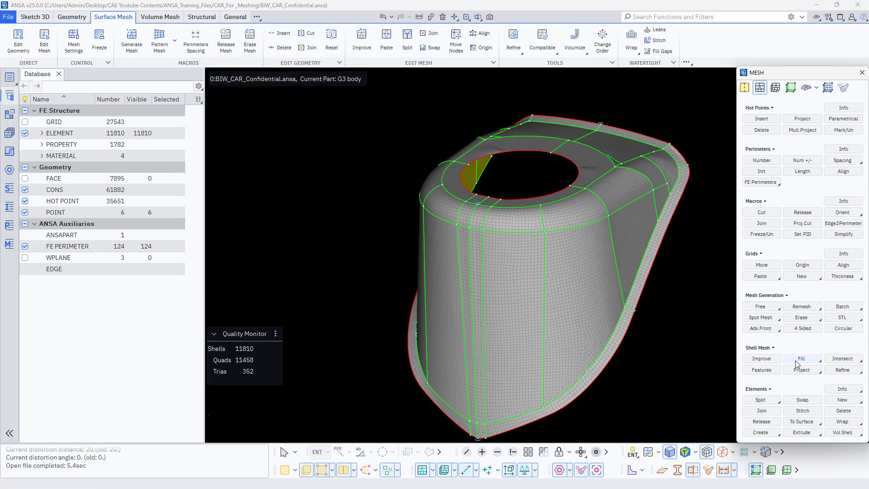
Preview a manual shell mesh fill of the part's large round opening using its perimeter loop, and cancel the fill
left_click(797, 360)
left_click(802, 372)
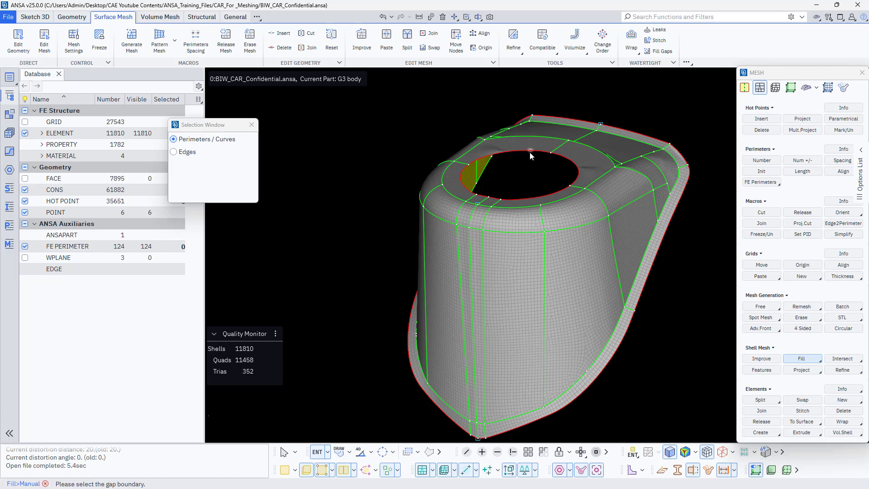
left_click(383, 451)
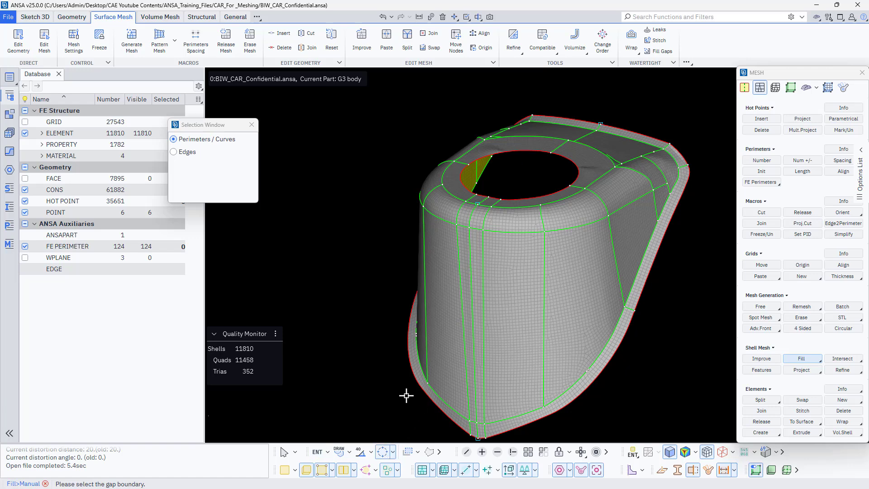
left_click(527, 149)
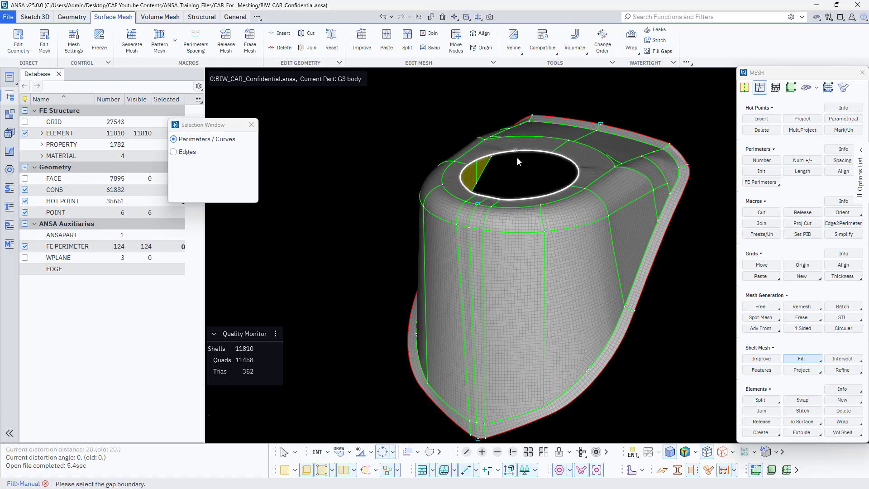
middle_click(517, 158)
left_click(527, 168)
left_click(576, 292)
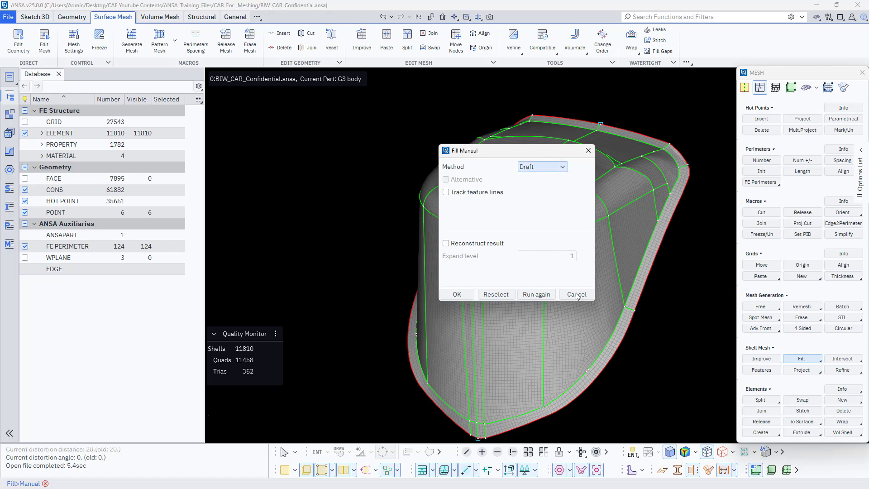
left_click(249, 123)
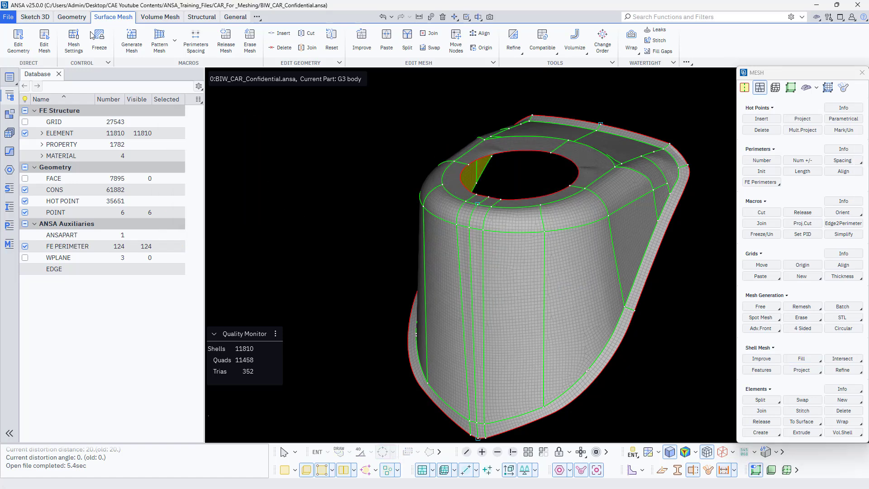
Switch to the Geometry tools, try the Fill command on the perimeter of the same round opening, and cancel it
left_click(64, 17)
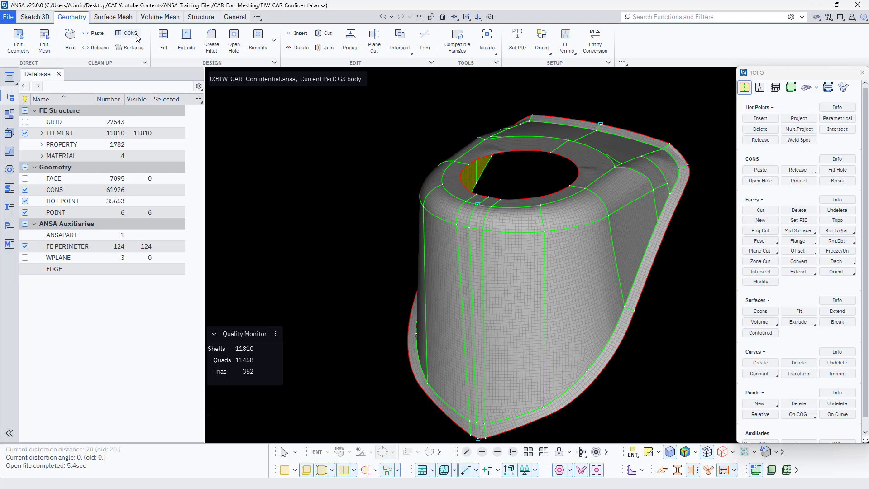
left_click(163, 40)
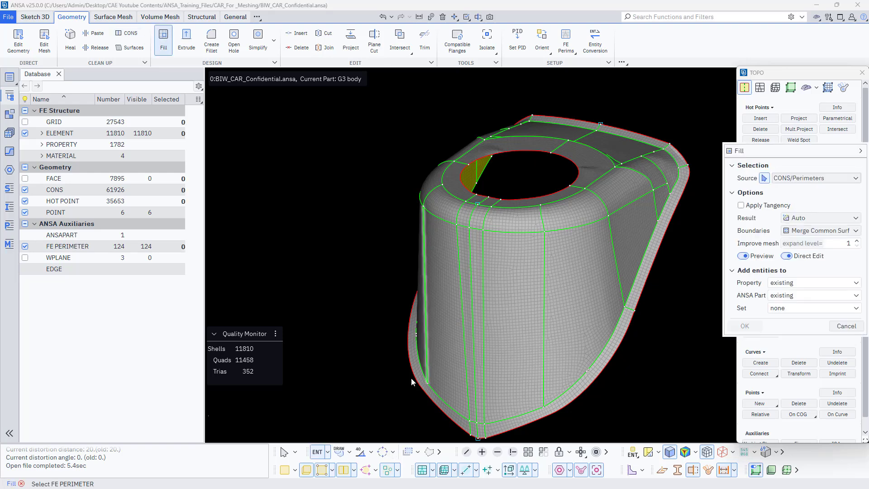
left_click(562, 157)
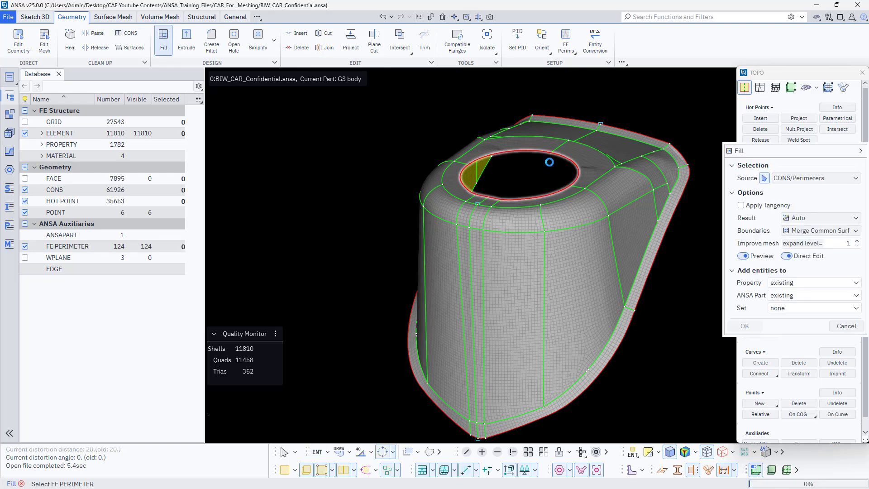
left_click(847, 327)
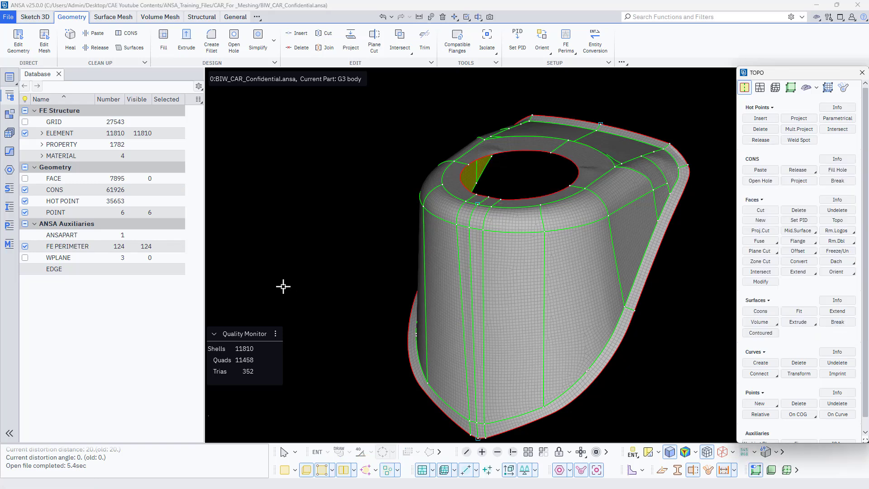